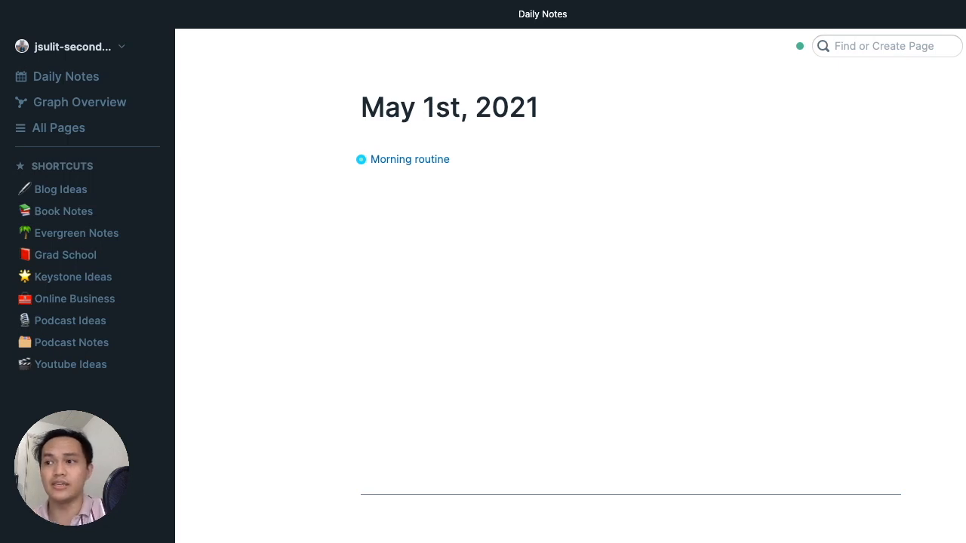
Step: Create a new page named "Google Calendar"
{"action": "left_click", "coordinate": [869, 42]}
{"action": "type", "text": "Goo"}
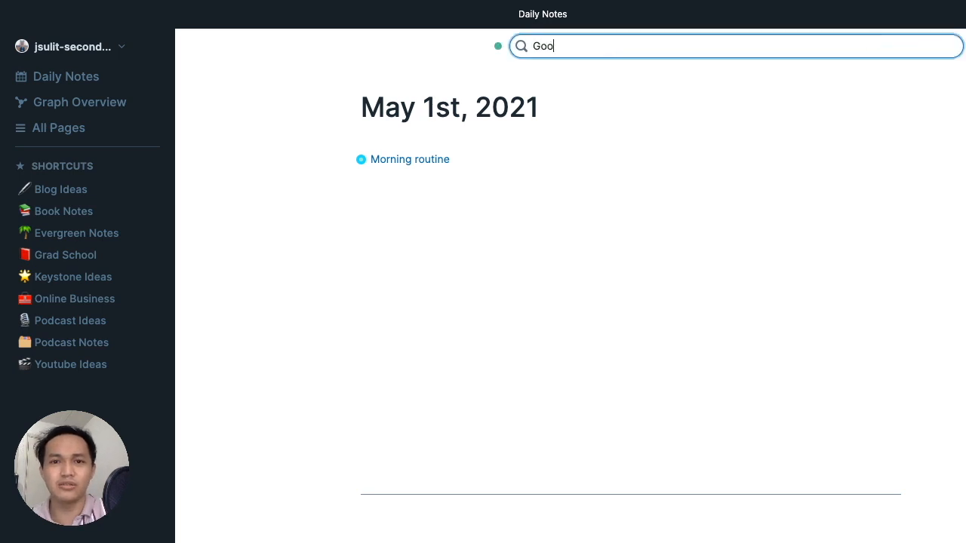
{"action": "type", "text": "gle Calendar"}
{"action": "key", "text": "Return"}
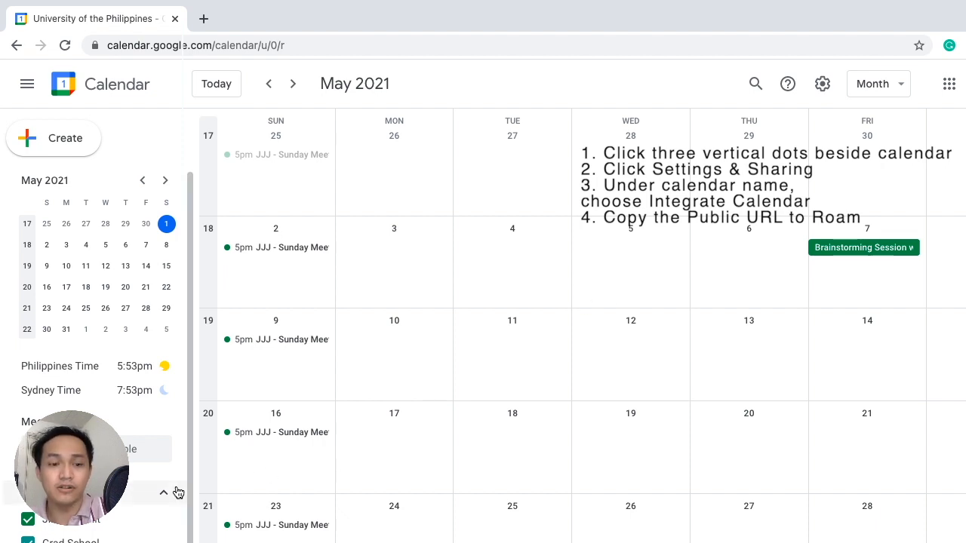
Step: Switch to Google Calendar and copy the personal calendar's public URL from its Integrate calendar settings
{"action": "mouse_move", "coordinate": [148, 518]}
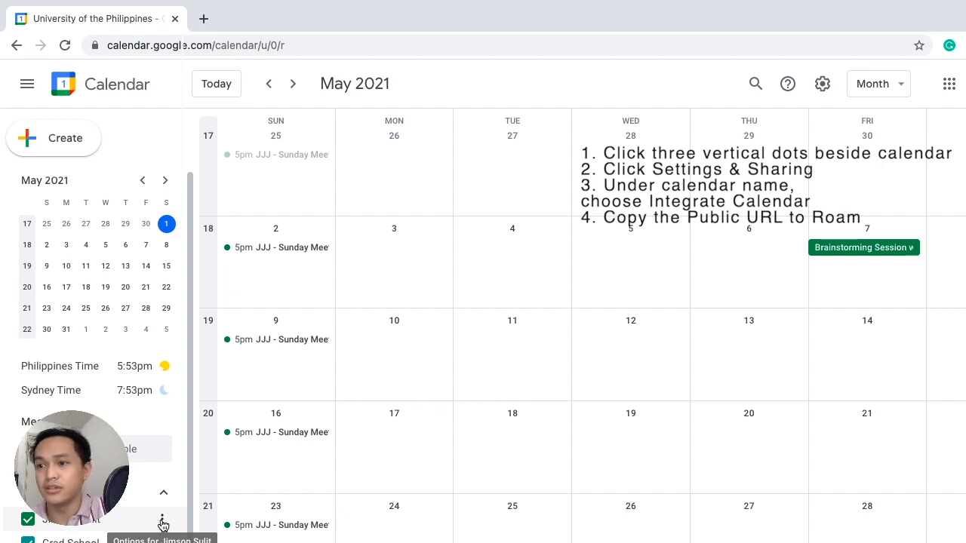
{"action": "left_click", "coordinate": [162, 521]}
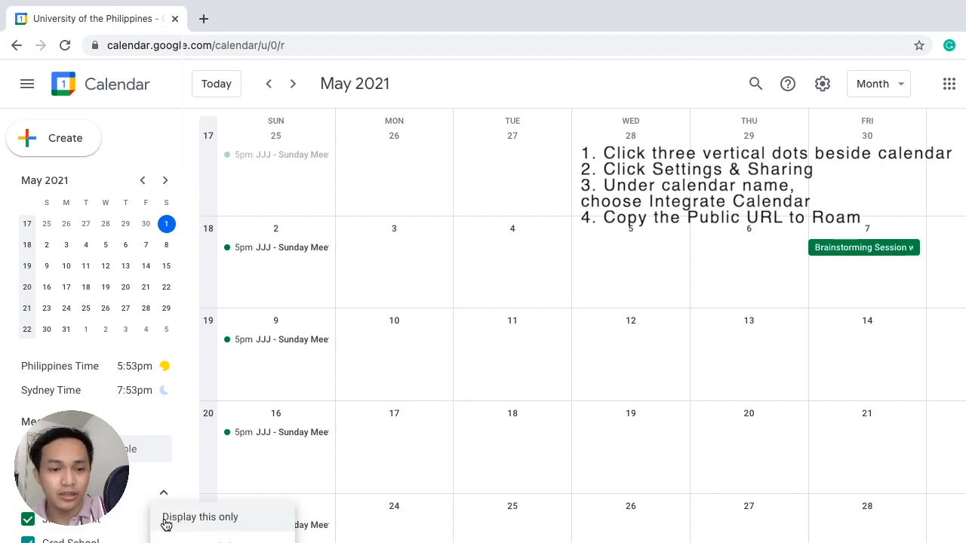
{"action": "left_click", "coordinate": [198, 540]}
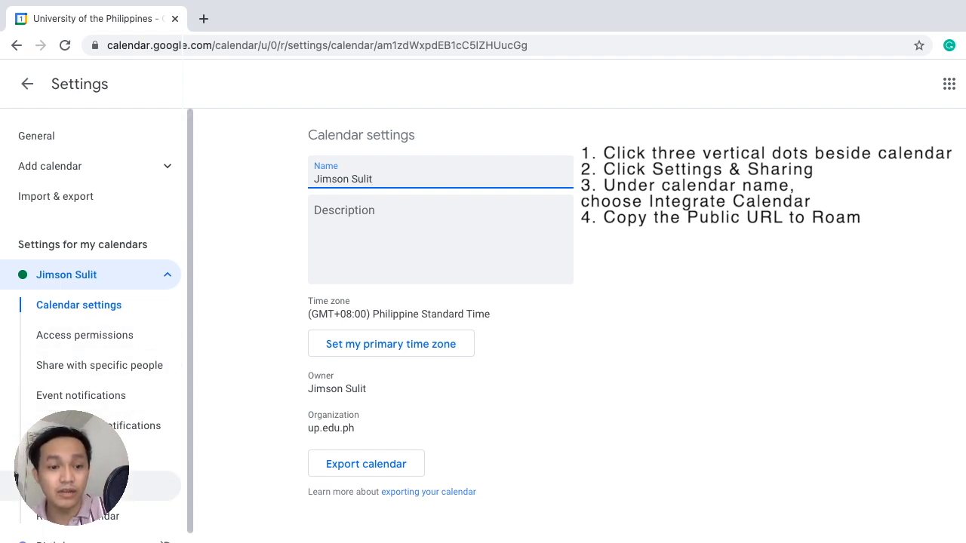
{"action": "left_click", "coordinate": [90, 486]}
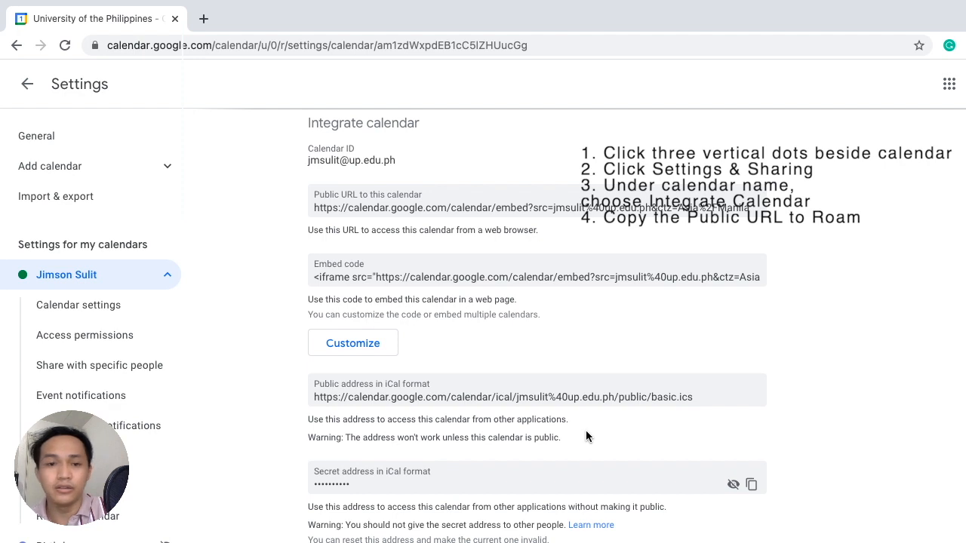
{"action": "scroll", "coordinate": [586, 437], "scroll_direction": "up", "scroll_amount": 1}
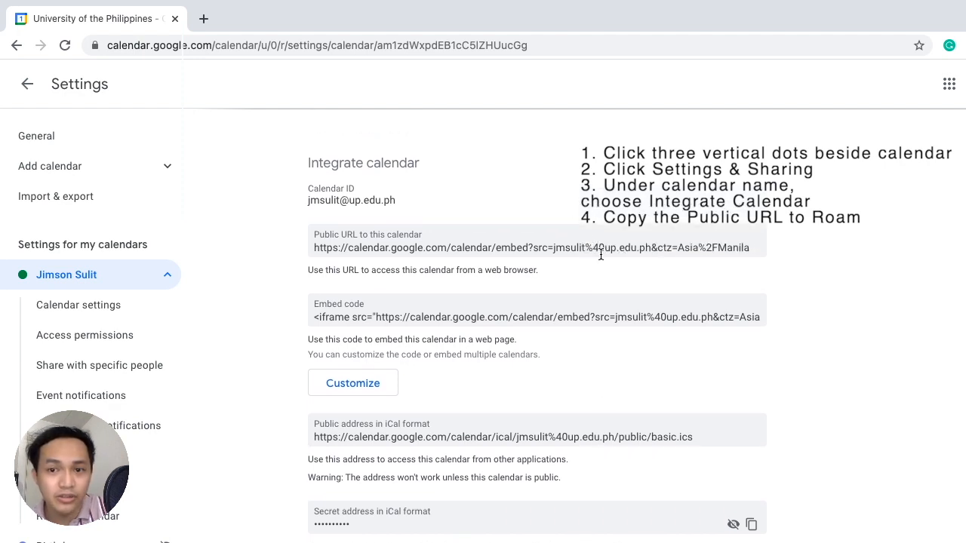
{"action": "left_click", "coordinate": [604, 247]}
{"action": "key", "text": "ctrl+c"}
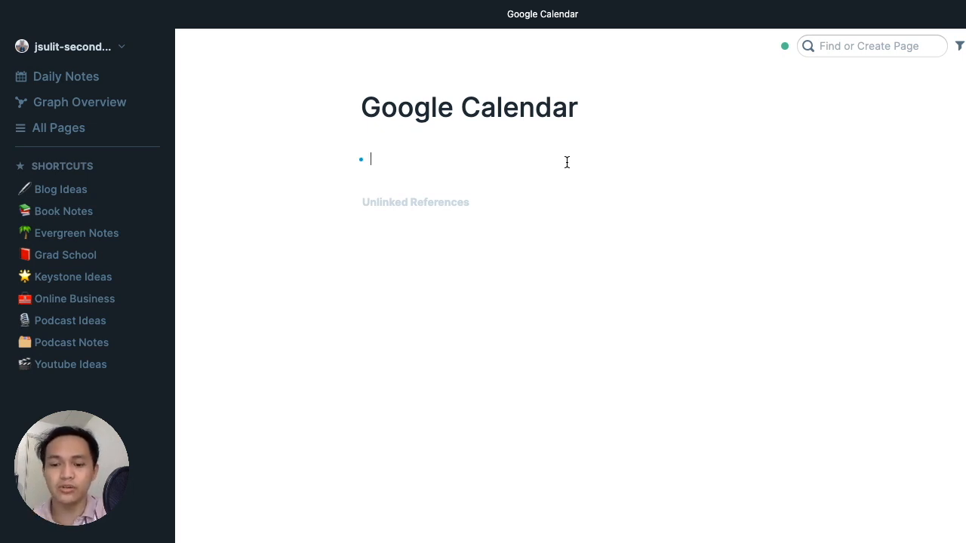
{"action": "type", "text": "[["}
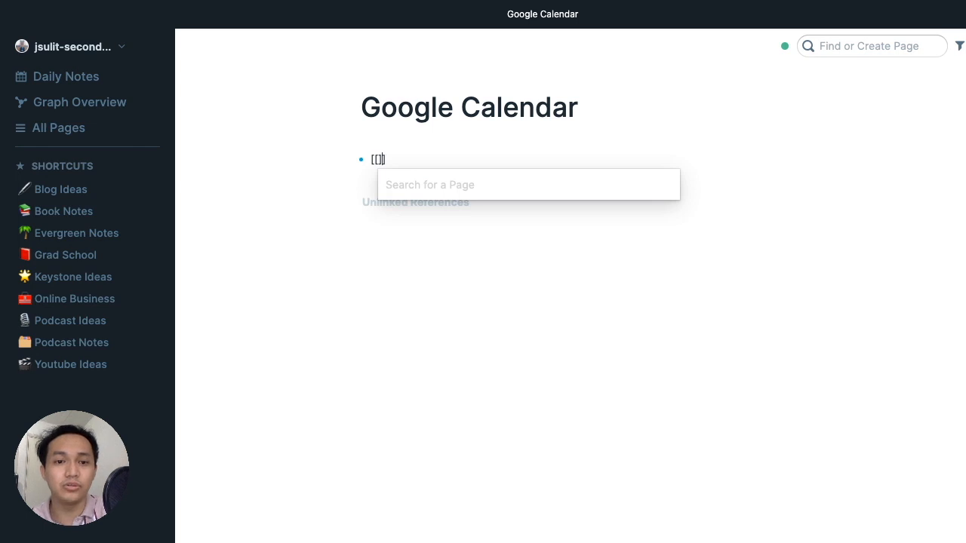
{"action": "key", "text": "BackSpace"}
{"action": "key", "text": "BackSpace"}
{"action": "key", "text": "BackSpace"}
{"action": "key", "text": "BackSpace"}
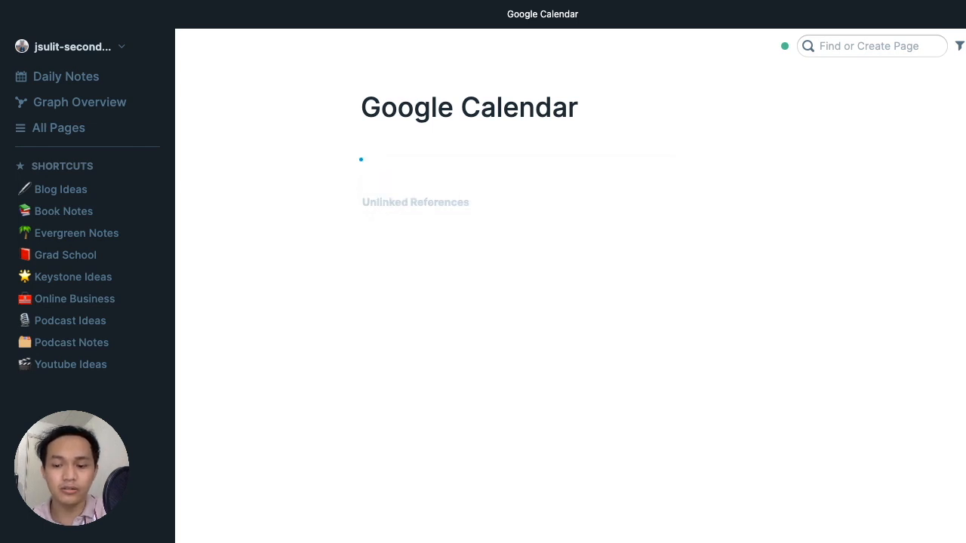
Step: Embed the calendar in the Google Calendar page's empty block as {{iframe: }} with the copied public URL, and open its May 7 brainstorming event
{"action": "type", "text": "{{"}
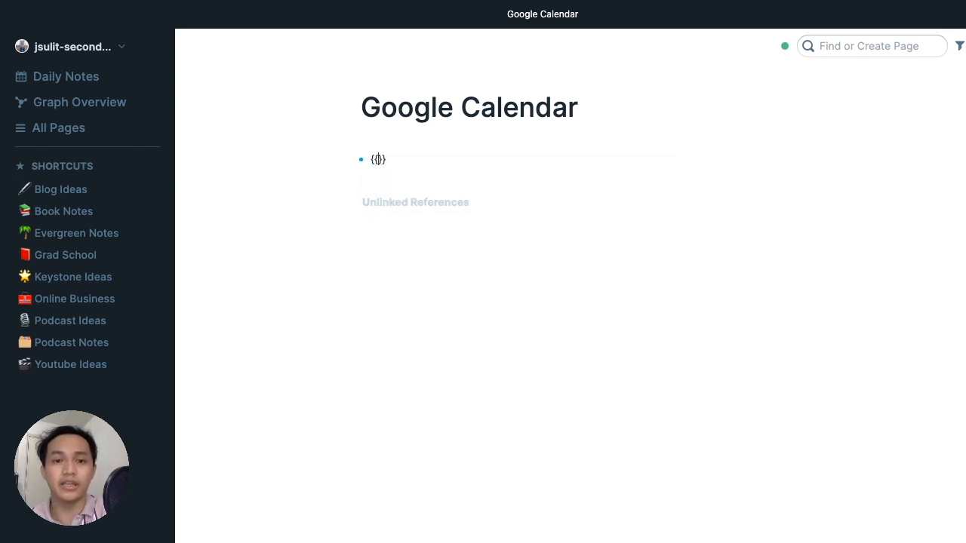
{"action": "type", "text": "iframe:"}
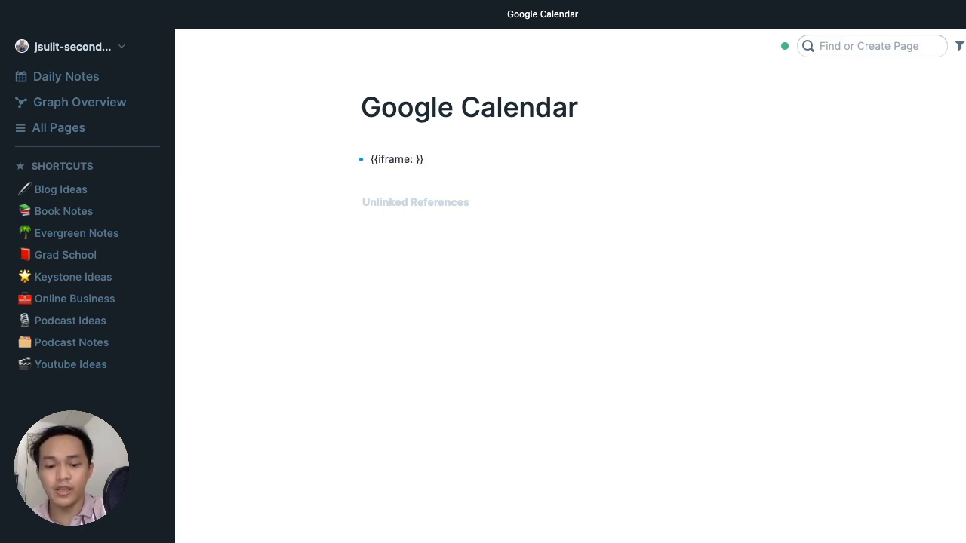
{"action": "key", "text": "ctrl+v"}
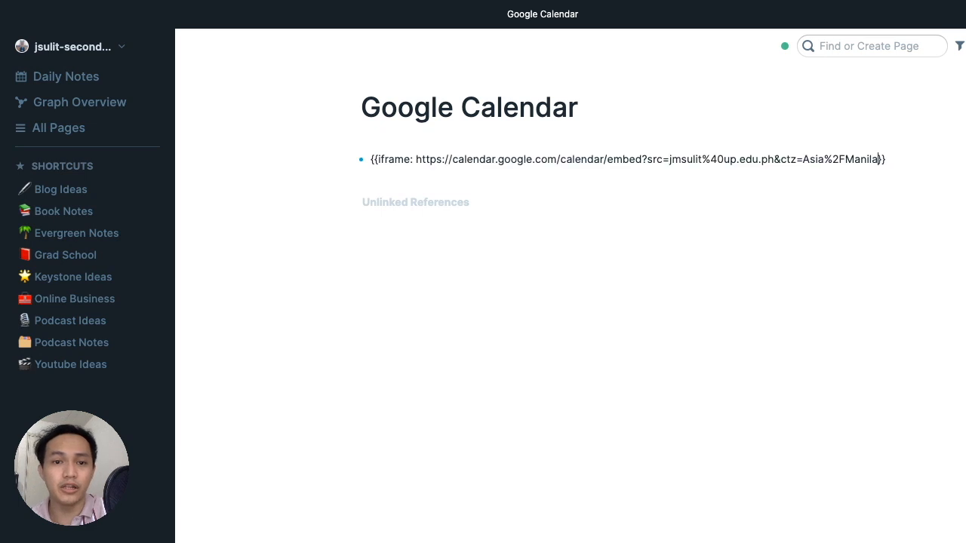
{"action": "left_click", "coordinate": [539, 187]}
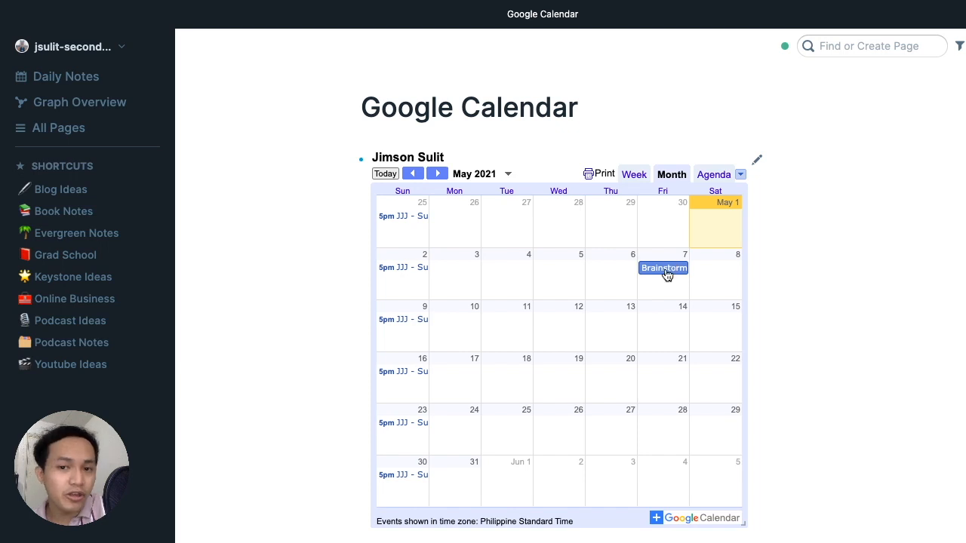
{"action": "left_click", "coordinate": [668, 276]}
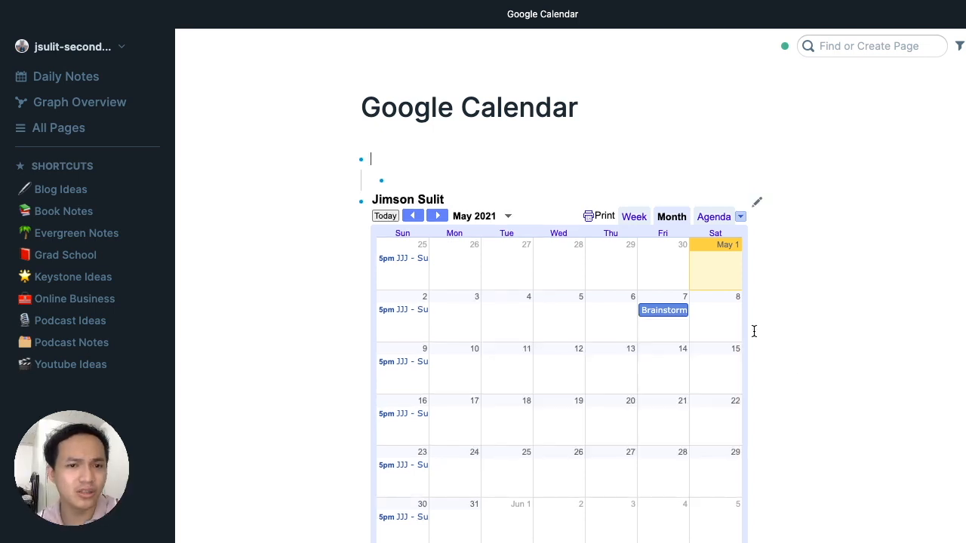
Step: Insert the date May 7th, 2021 with the Date Picker command in the empty block above the embedded calendar
{"action": "type", "text": "/"}
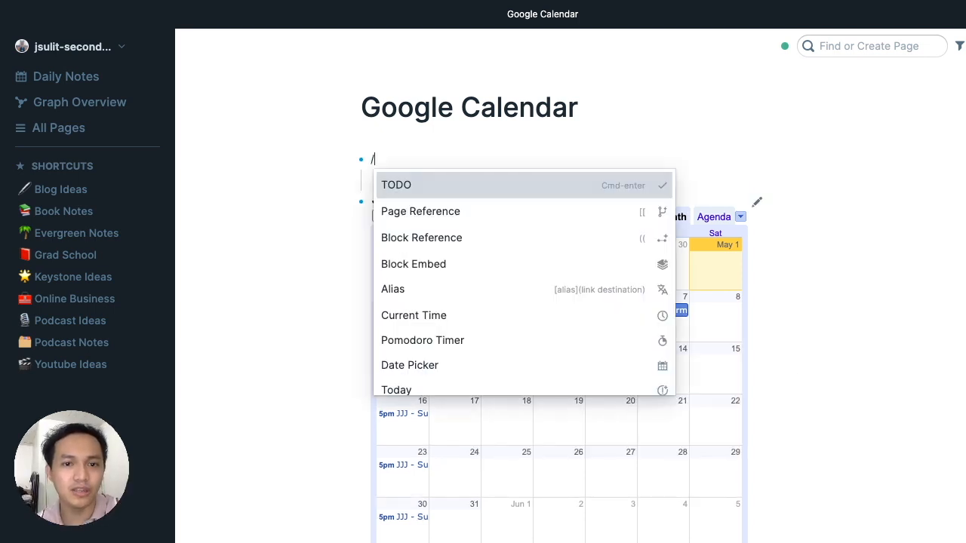
{"action": "type", "text": "da"}
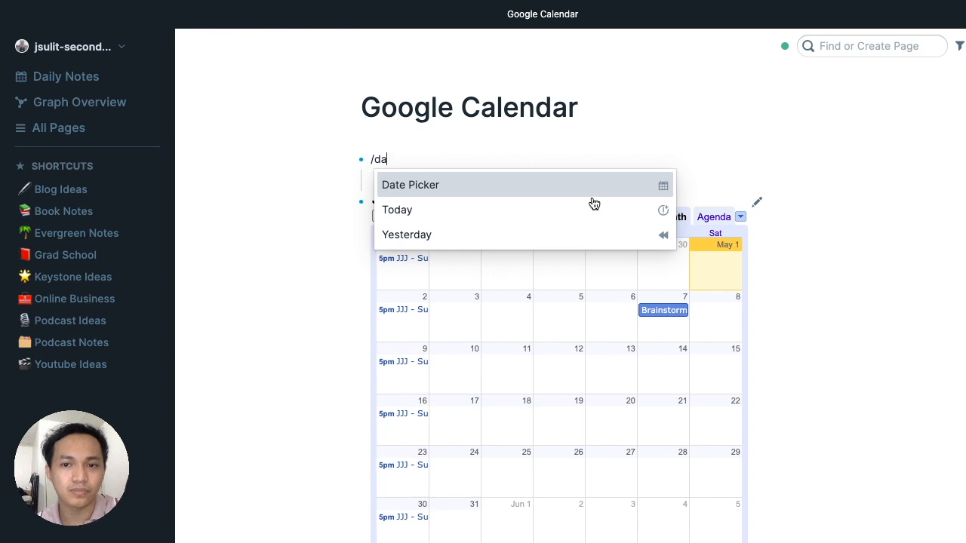
{"action": "left_click", "coordinate": [587, 186]}
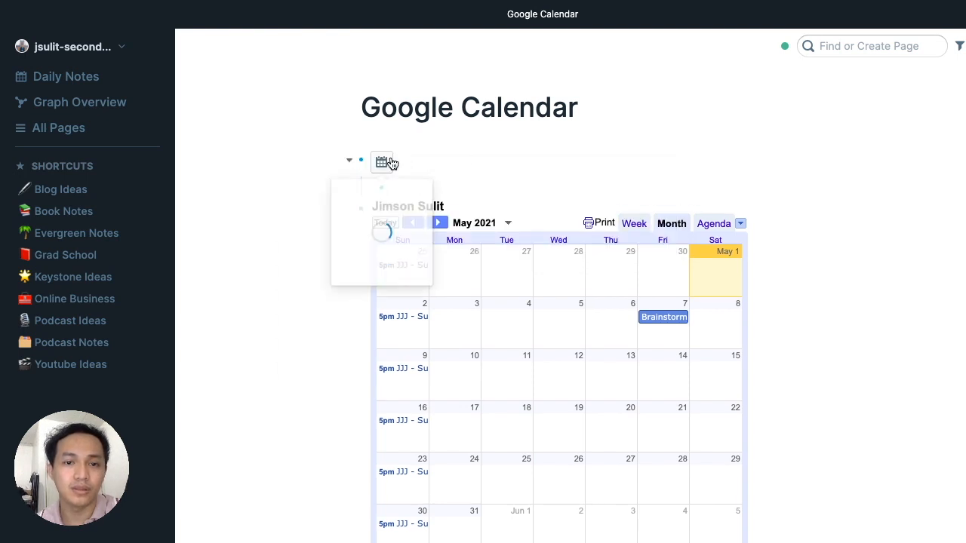
{"action": "left_click", "coordinate": [393, 164]}
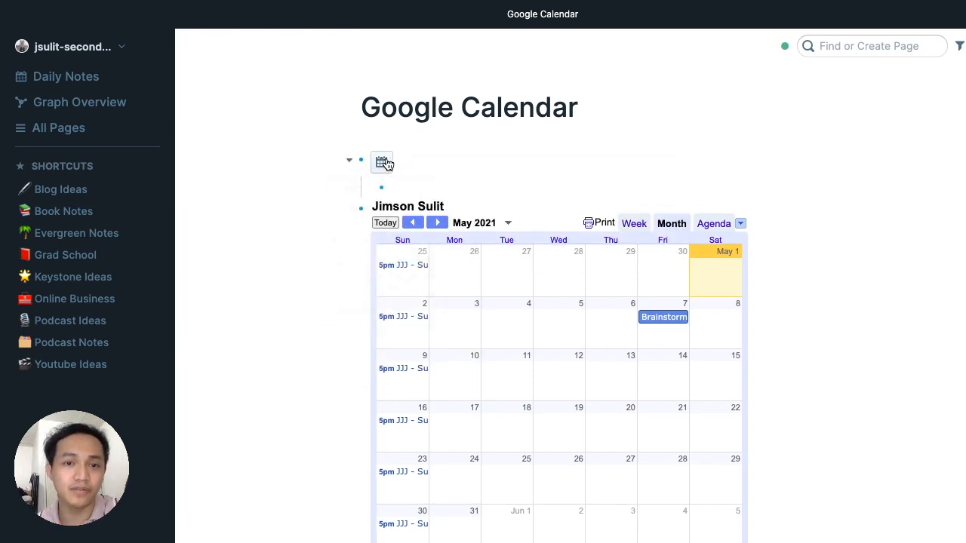
{"action": "left_click", "coordinate": [383, 163]}
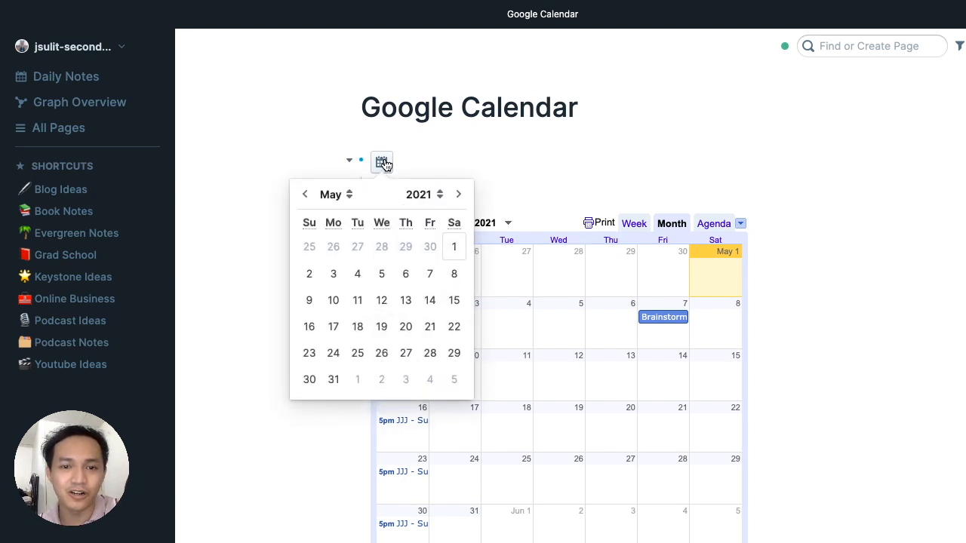
{"action": "left_click", "coordinate": [431, 276]}
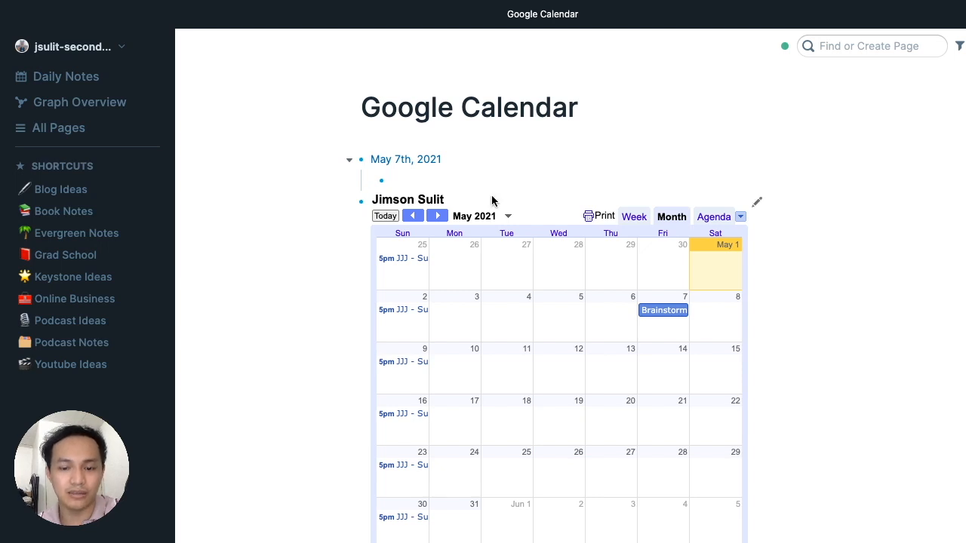
Step: Enter "Brainstorming session with" and the participant's name in the block under May 7th, 2021, and open the matching event's details
{"action": "type", "text": "B"}
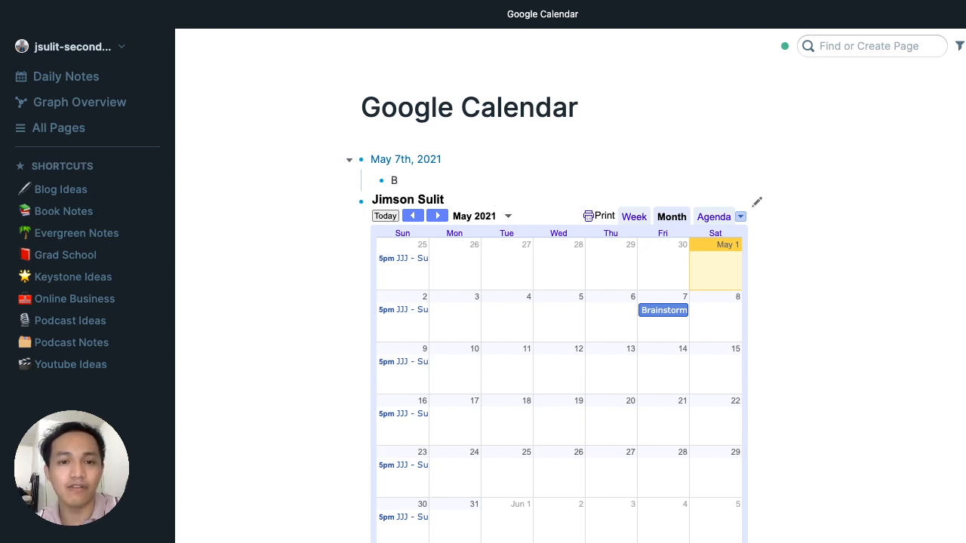
{"action": "type", "text": "rainst"}
{"action": "left_click", "coordinate": [659, 315]}
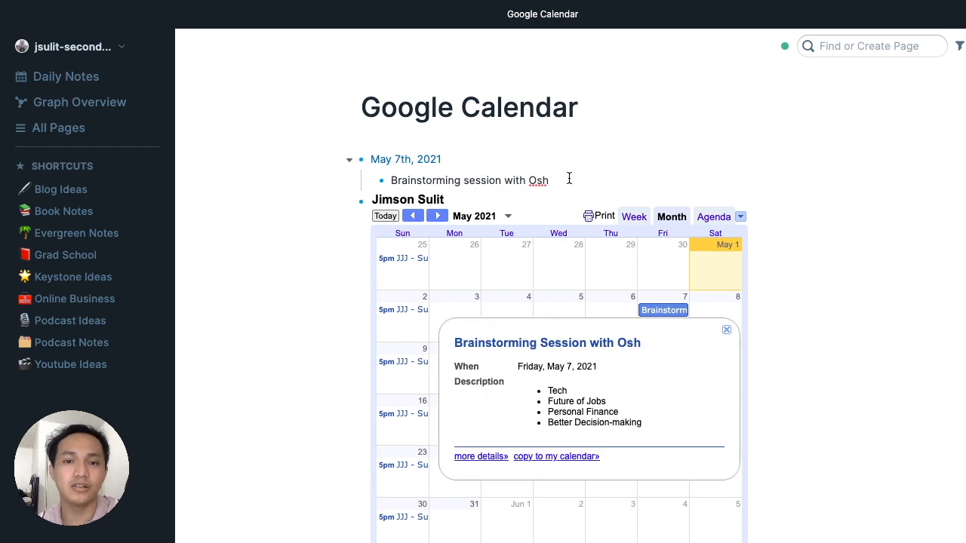
Step: Add a nested block under the brainstorming session reading "Topics: Tech, Future of Jobs, Personal Finance, Better Decision-making"
{"action": "key", "text": "Return"}
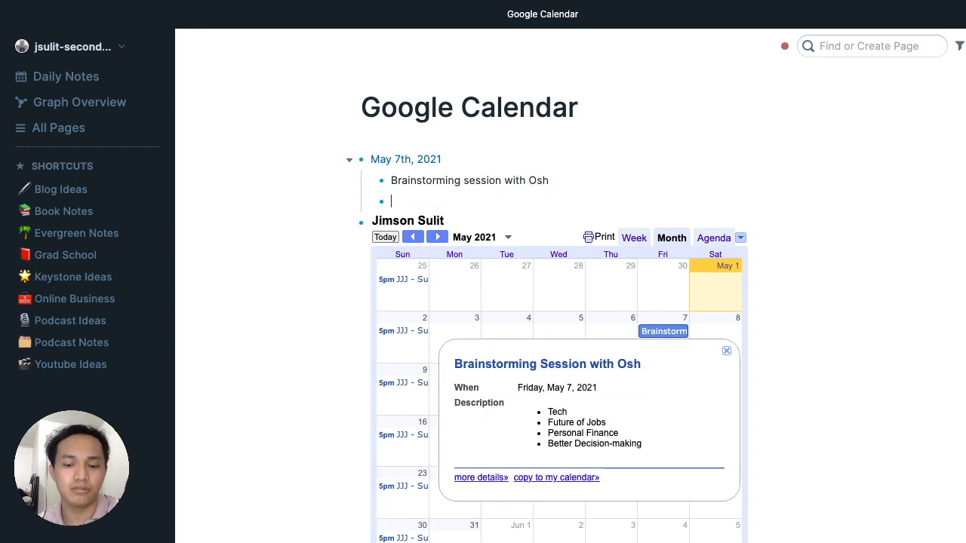
{"action": "key", "text": "Tab"}
{"action": "type", "text": "Topics: "}
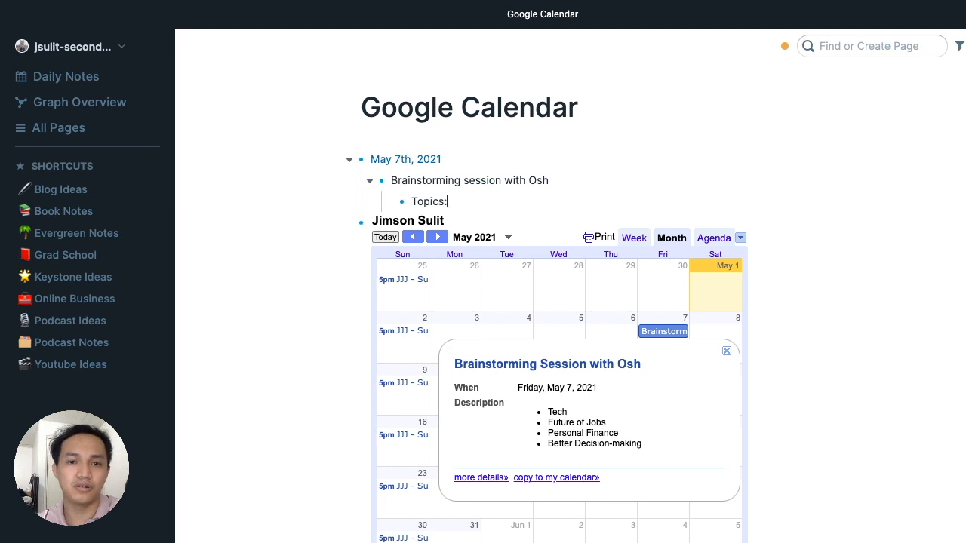
{"action": "type", "text": "Tech, "}
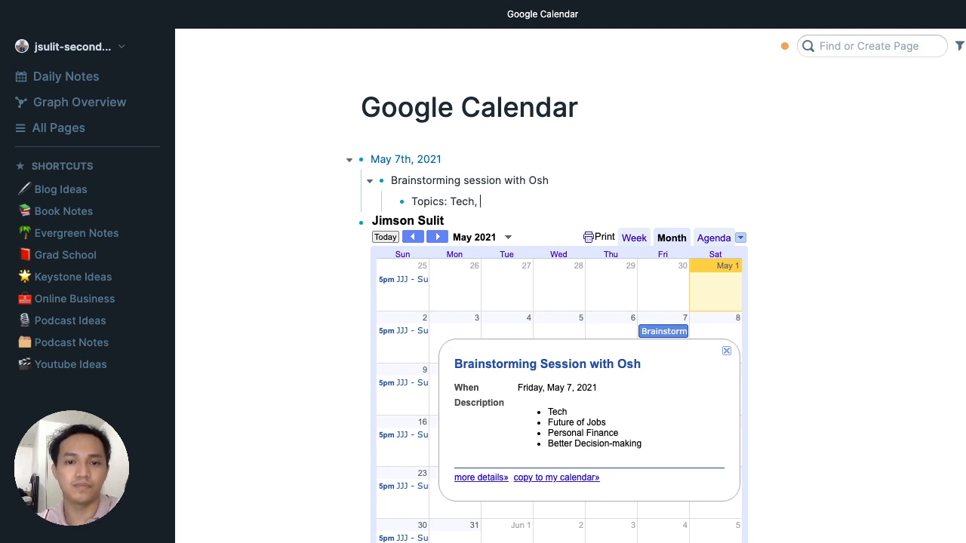
{"action": "type", "text": "Future o"}
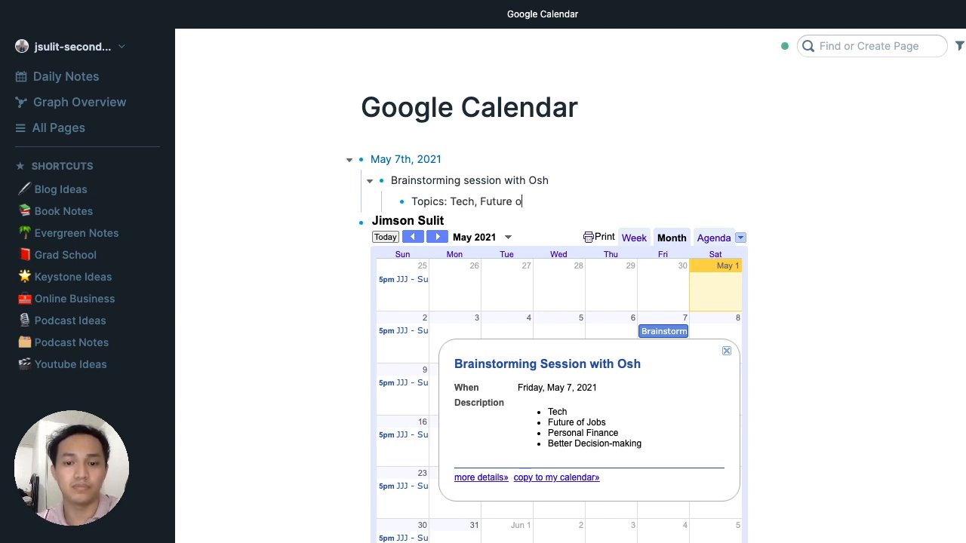
{"action": "type", "text": "f Jobs"}
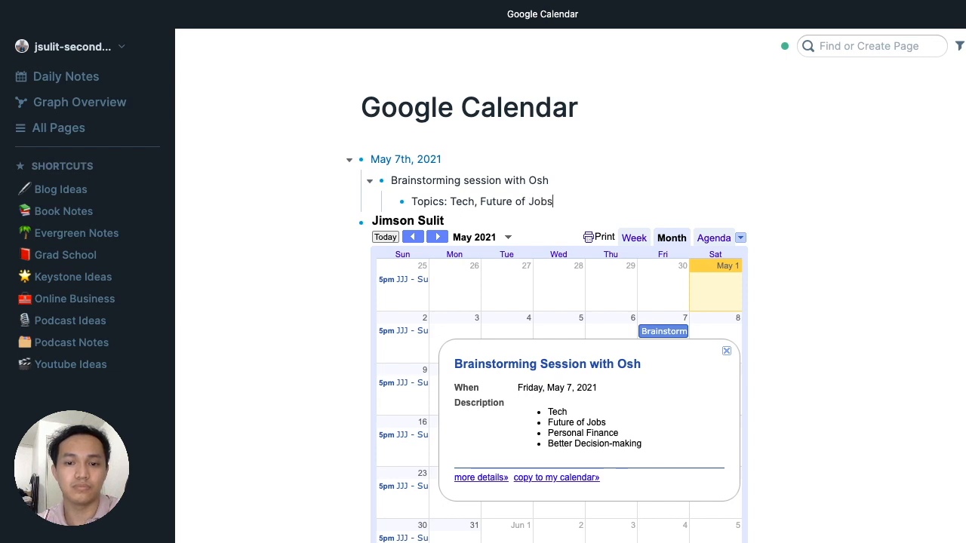
{"action": "key", "text": "Return"}
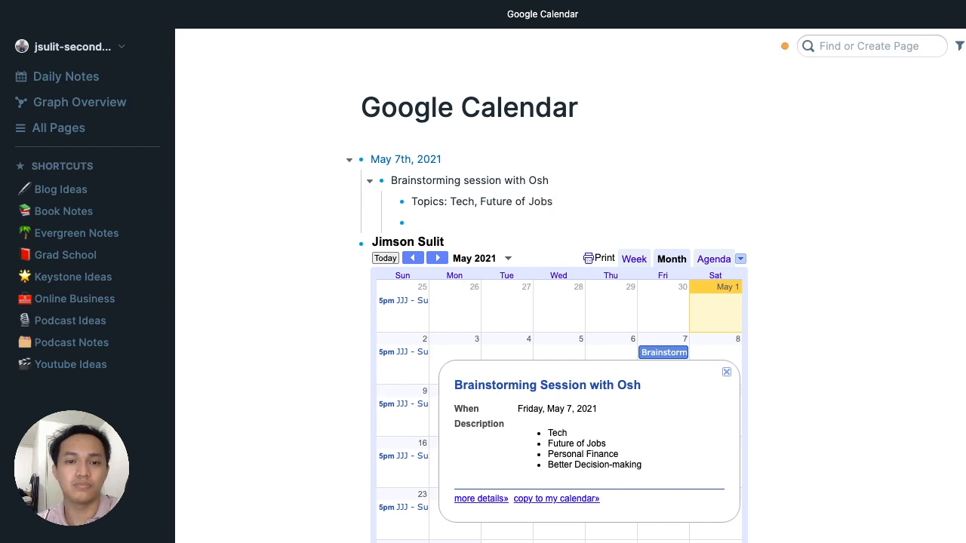
{"action": "key", "text": "BackSpace"}
{"action": "type", "text": ","}
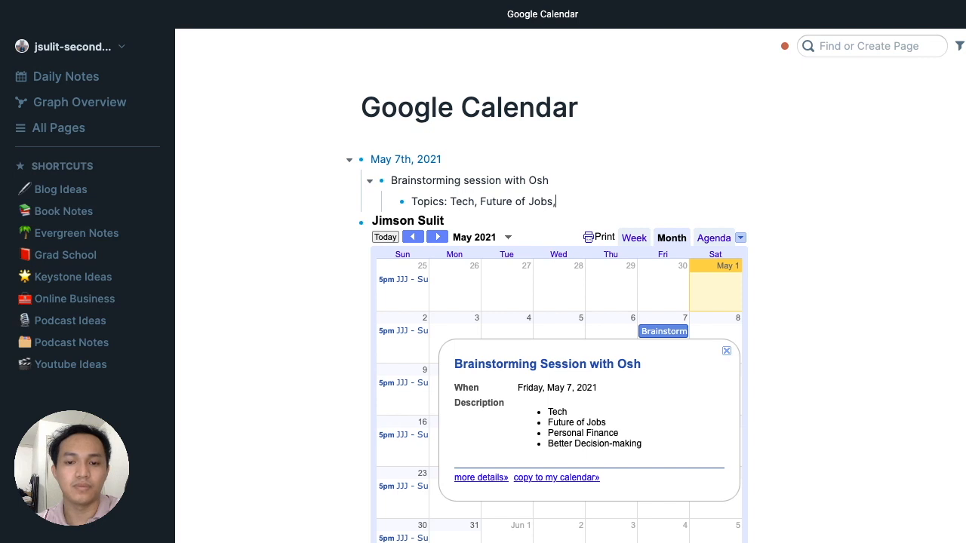
{"action": "type", "text": " Personal "}
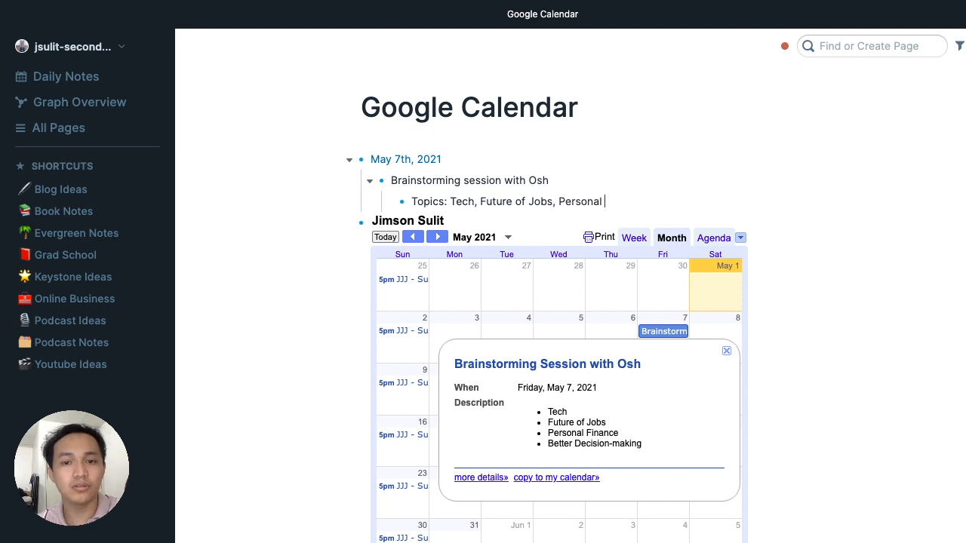
{"action": "type", "text": "Finance,"}
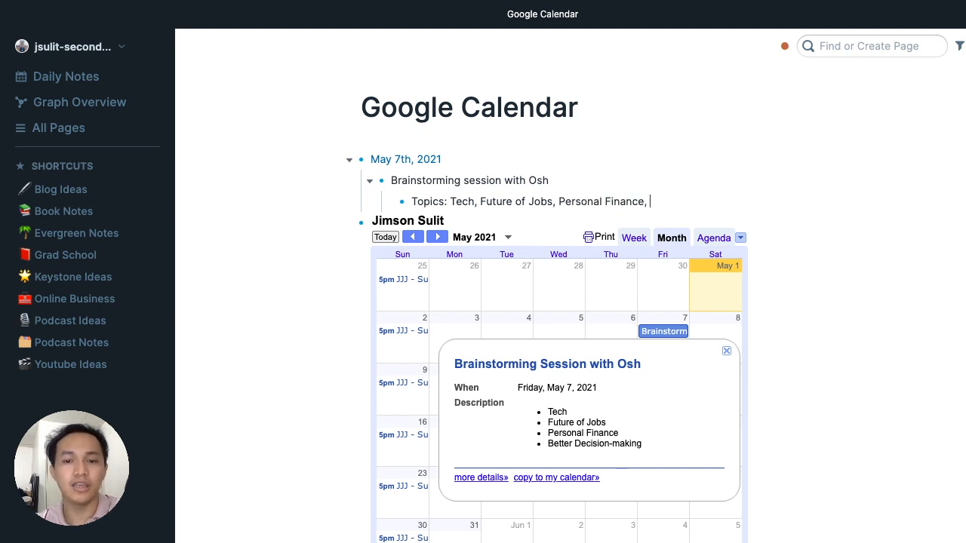
{"action": "type", "text": " Better"}
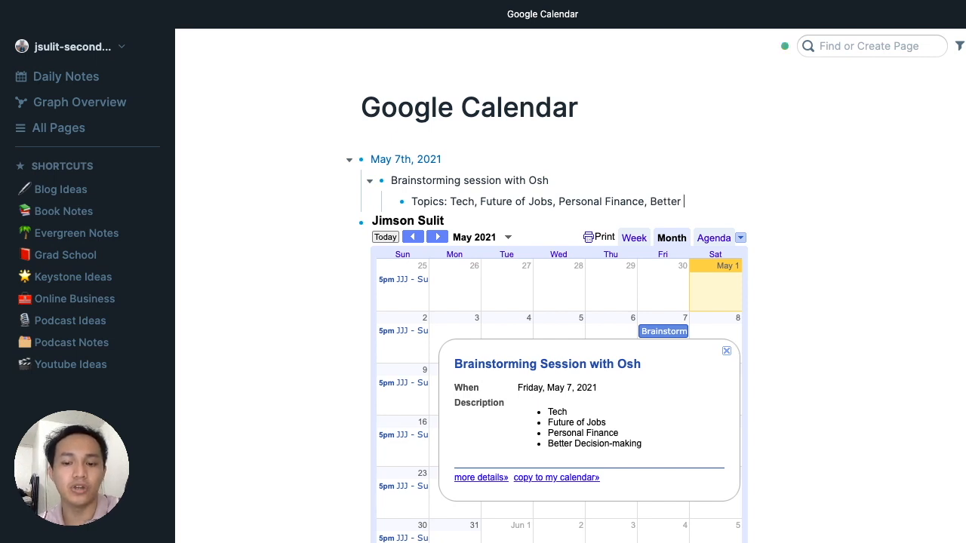
{"action": "type", "text": " Decisi"}
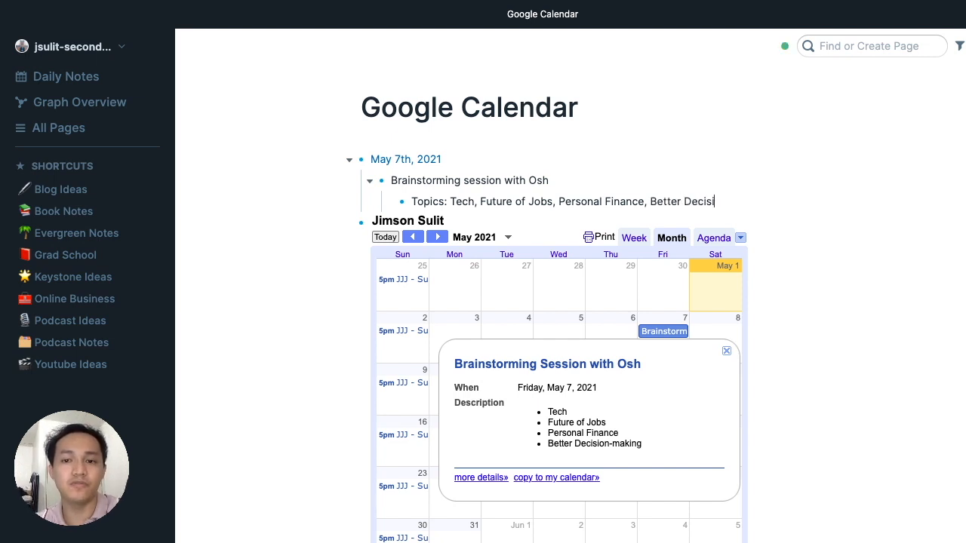
{"action": "type", "text": "on-making"}
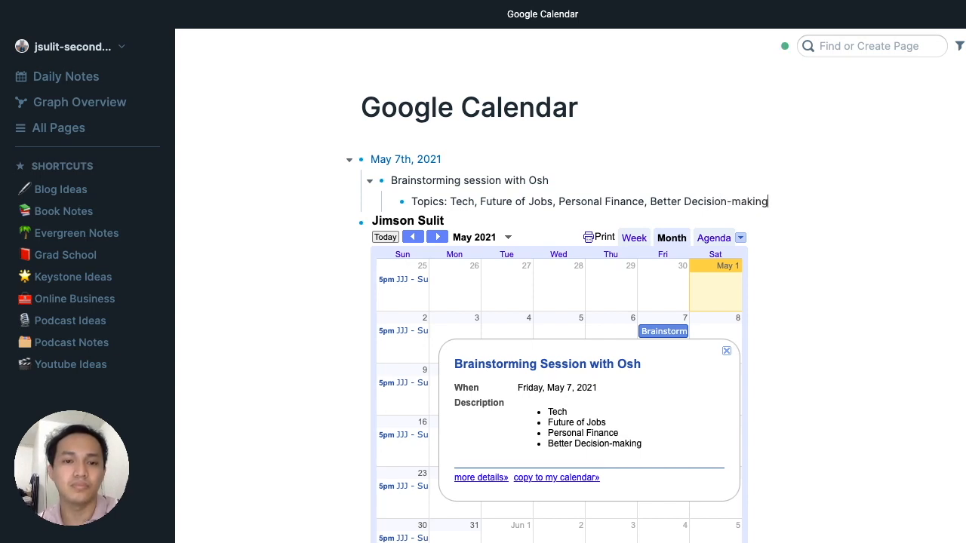
Step: Add another nested block below the Topics block reading "Resource to discuss:"
{"action": "key", "text": "Return"}
{"action": "type", "text": "Res"}
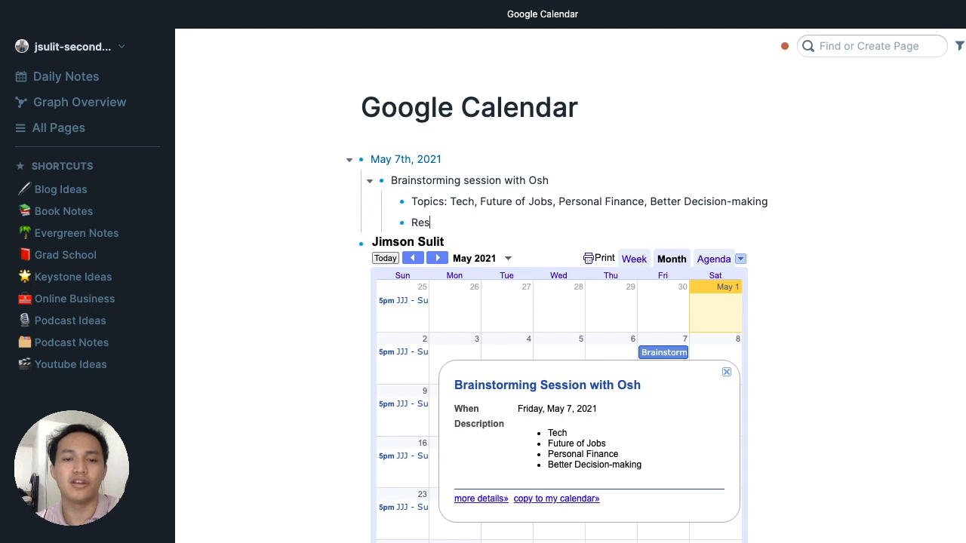
{"action": "type", "text": "ource to"}
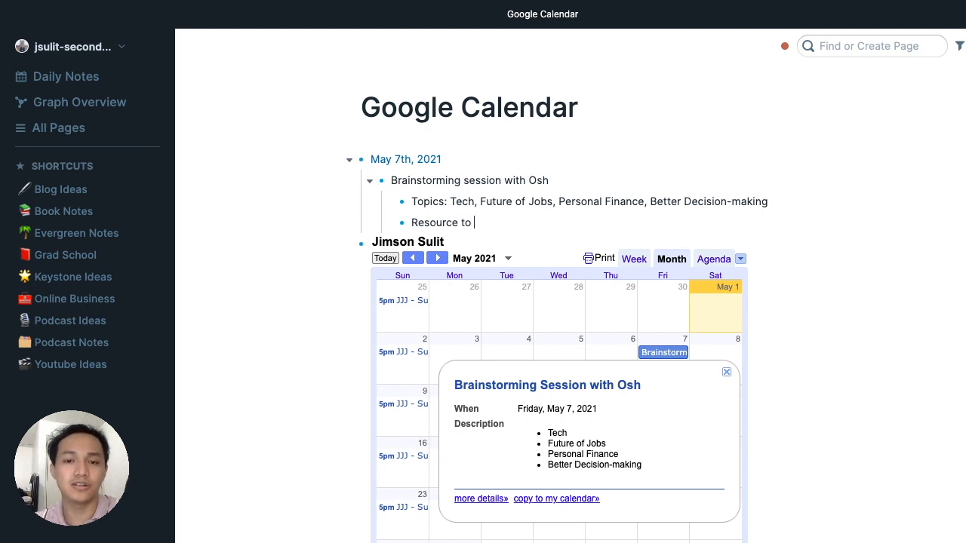
{"action": "type", "text": " discuss: "}
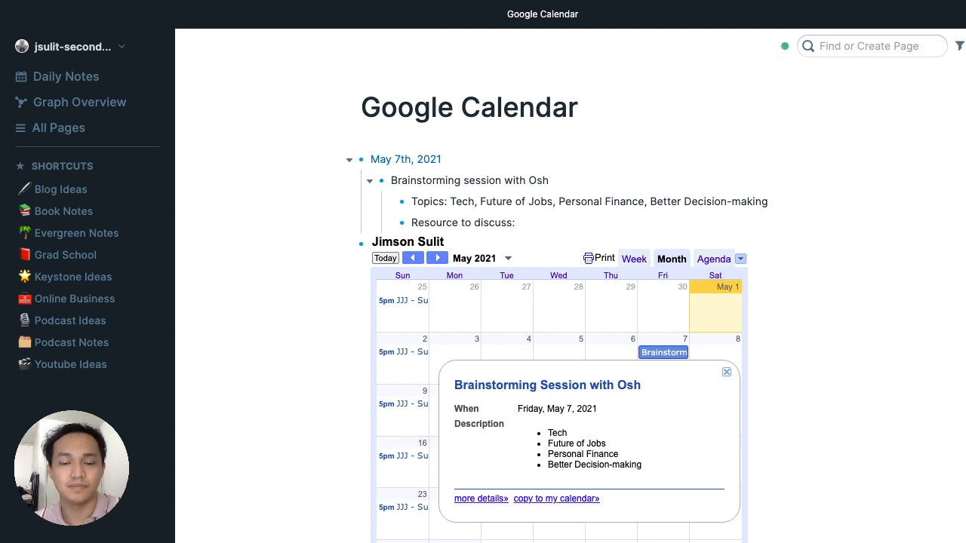
{"action": "type", "text": "/"}
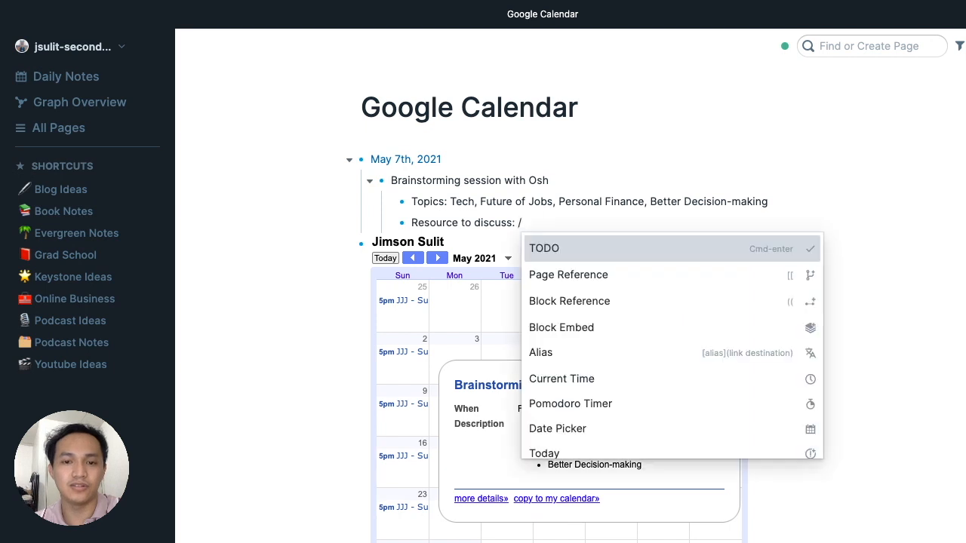
{"action": "type", "text": "bo"}
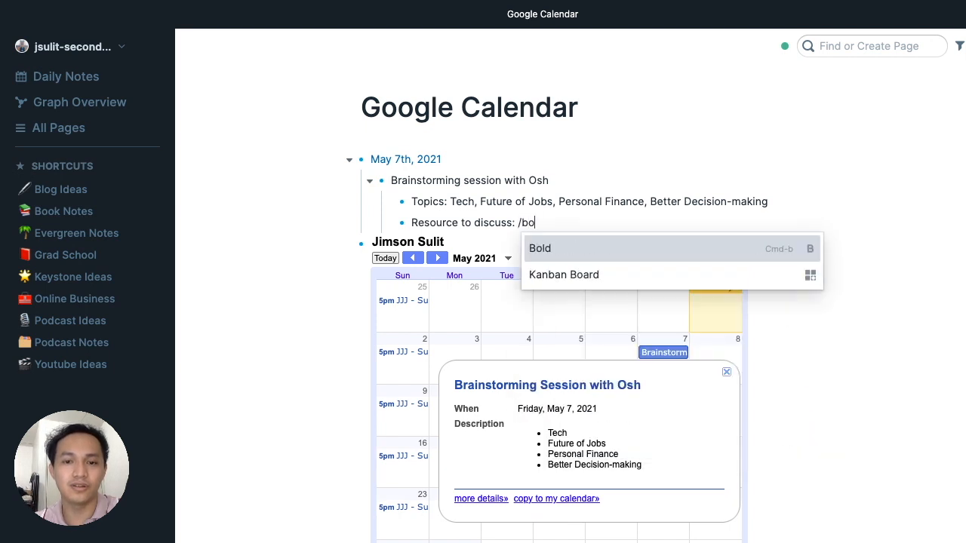
{"action": "type", "text": "o"}
{"action": "key", "text": "BackSpace"}
{"action": "key", "text": "BackSpace"}
{"action": "key", "text": "BackSpace"}
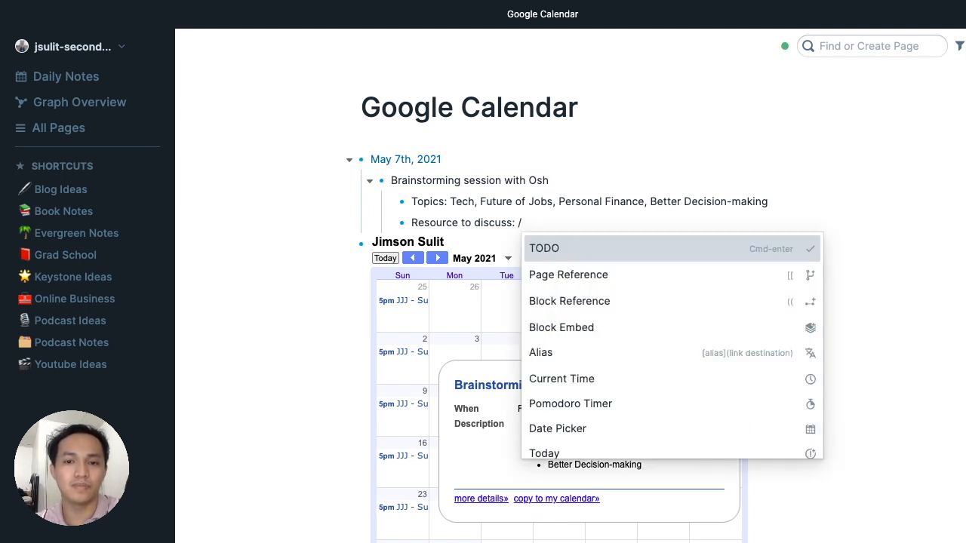
{"action": "key", "text": "BackSpace"}
Step: Insert a page reference to "Book Notes - Predictably Irrational" after "Resource to discuss:" and finish editing the block
{"action": "type", "text": "[["}
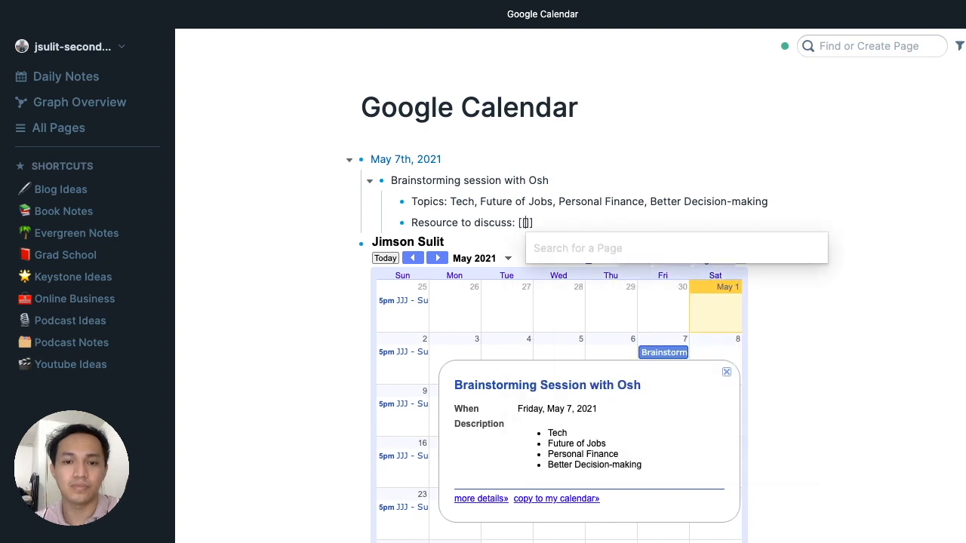
{"action": "type", "text": "B"}
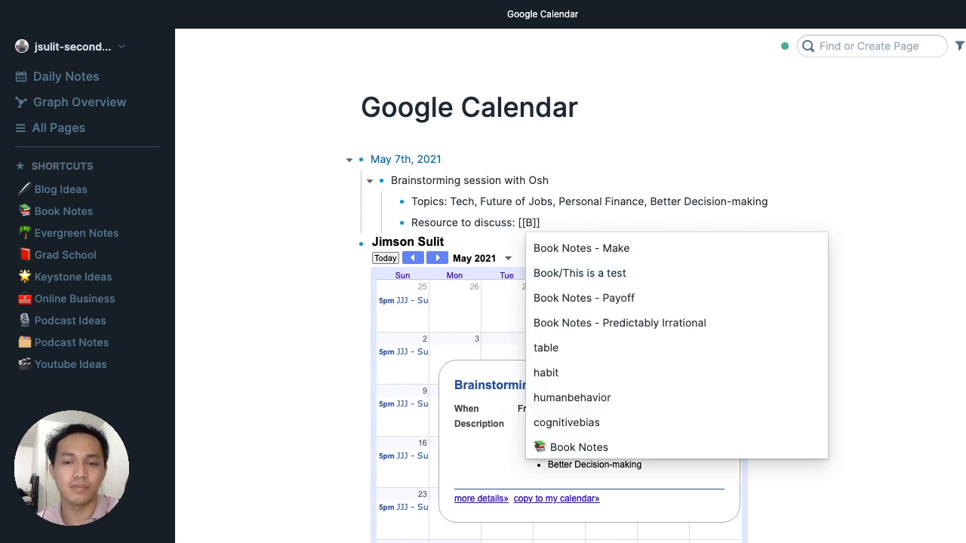
{"action": "left_click", "coordinate": [625, 324]}
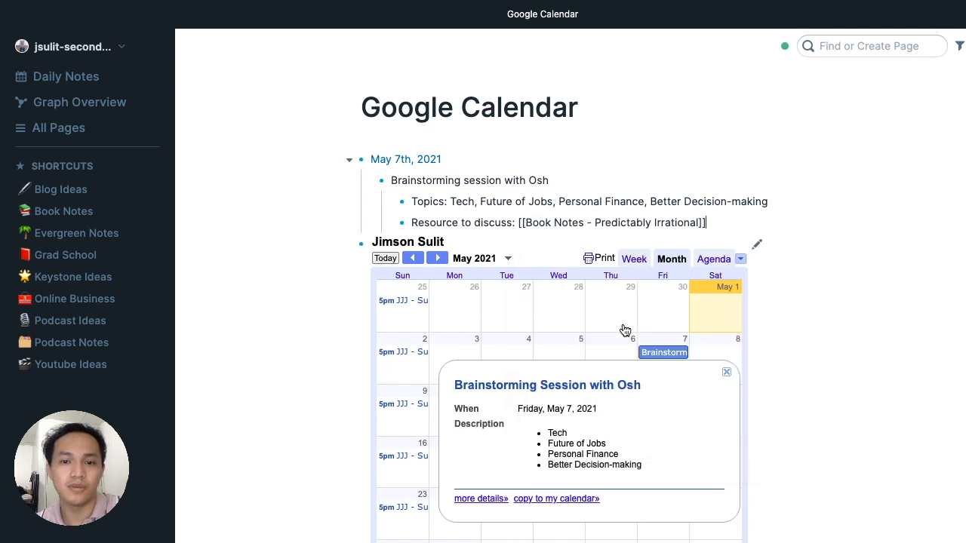
{"action": "left_click", "coordinate": [254, 392]}
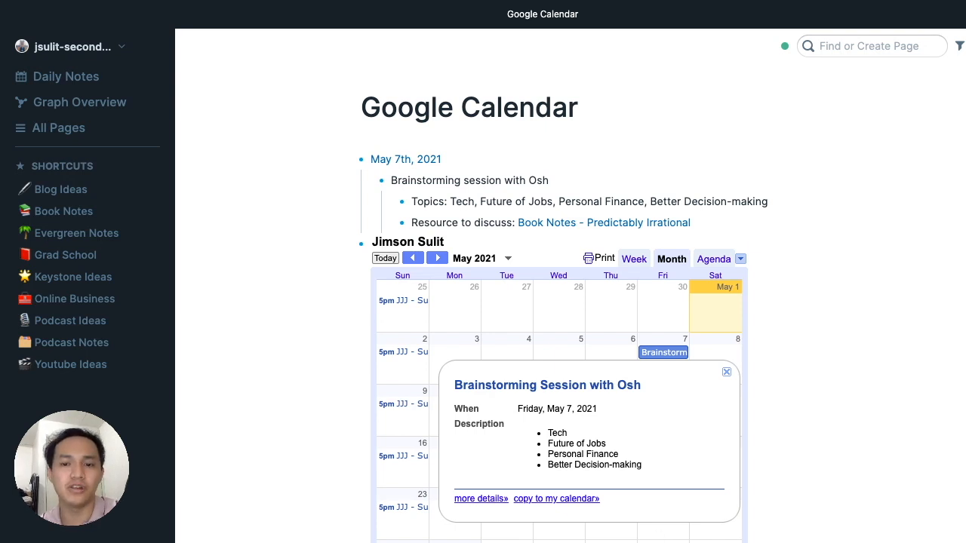
{"action": "left_click", "coordinate": [816, 493]}
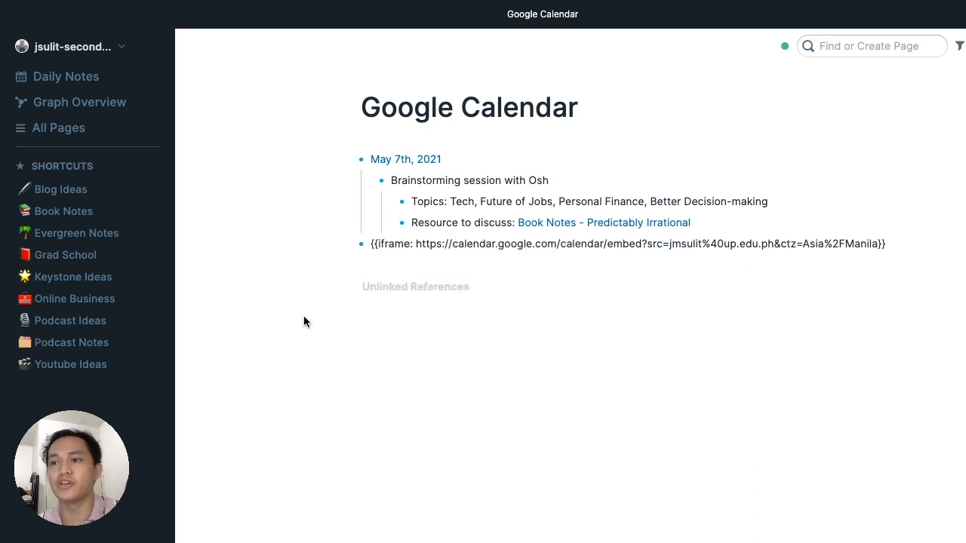
{"action": "key", "text": "Escape"}
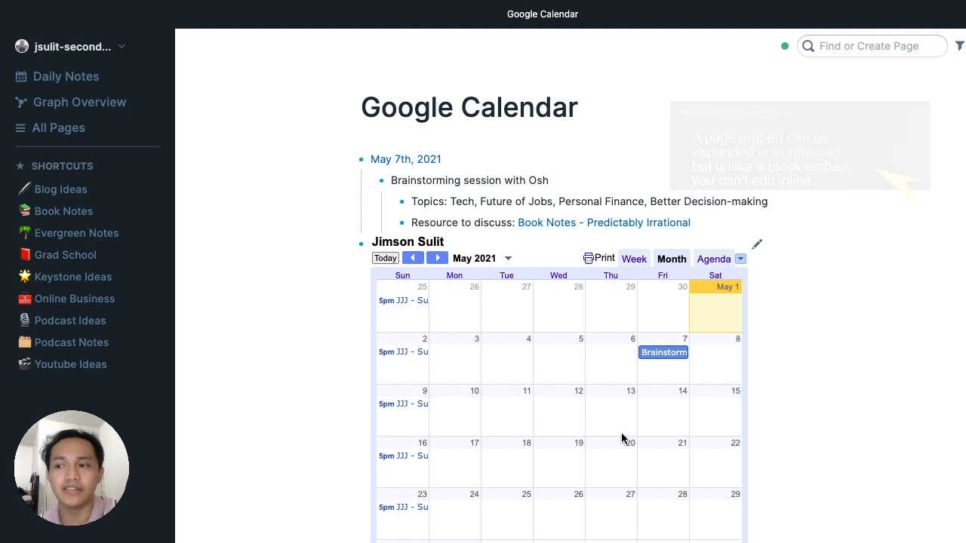
{"action": "scroll", "coordinate": [859, 435], "scroll_direction": "down", "scroll_amount": 1}
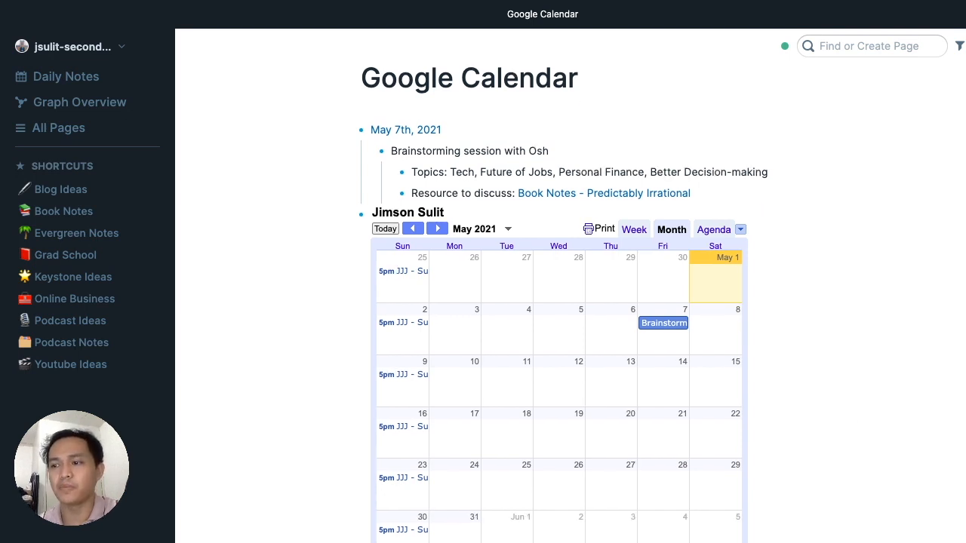